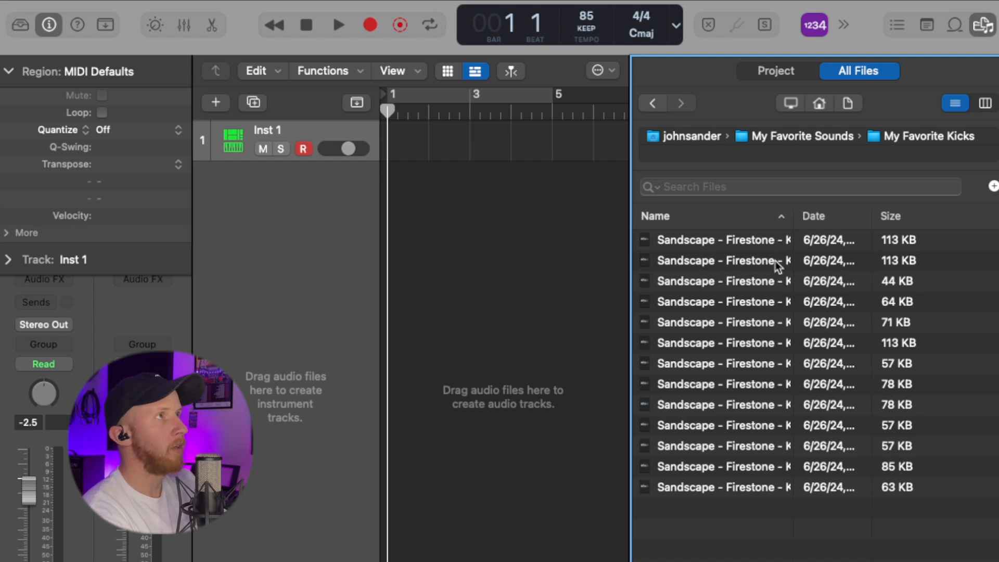
Step: Preview several kick samples in the My Favorite Kicks folder of the browser
{"action": "left_click", "coordinate": [768, 244]}
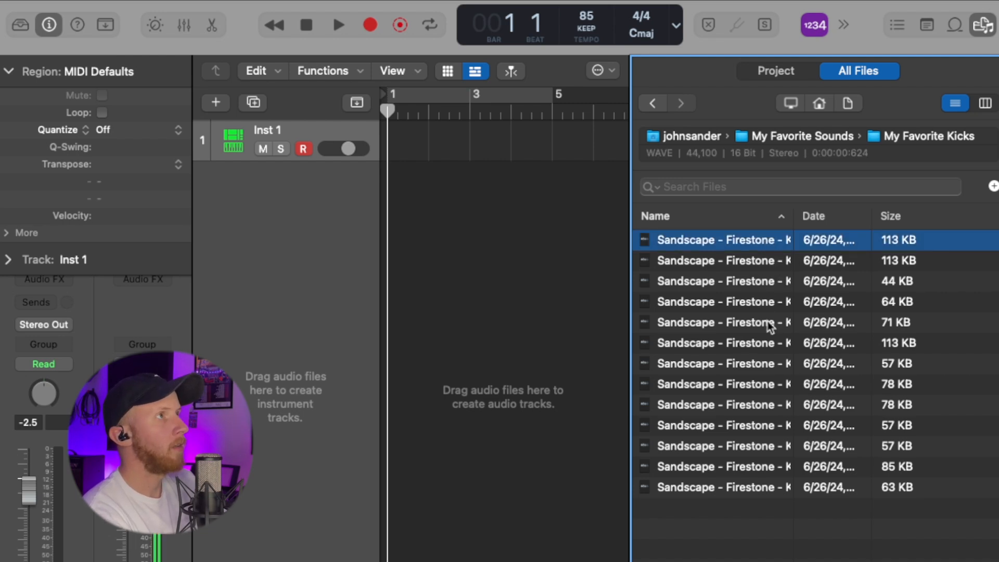
{"action": "left_click", "coordinate": [772, 326]}
{"action": "left_click", "coordinate": [769, 284]}
{"action": "left_click", "coordinate": [770, 422]}
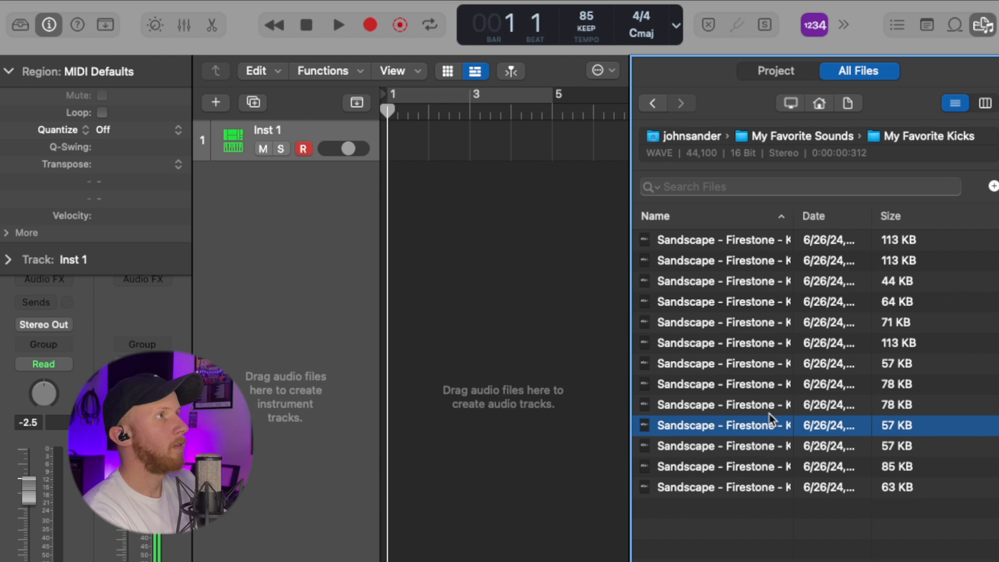
{"action": "left_click", "coordinate": [770, 375]}
{"action": "left_click", "coordinate": [765, 343]}
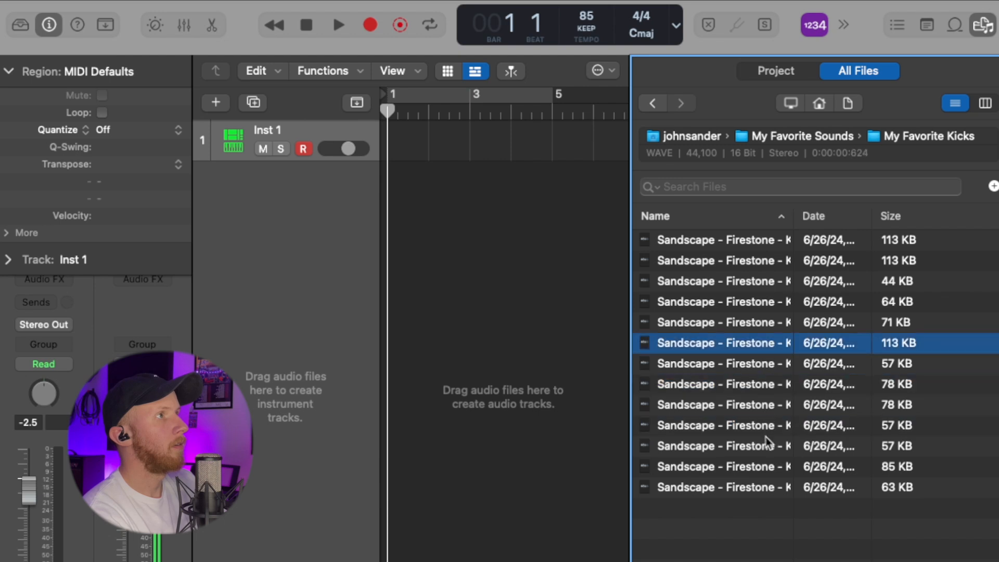
{"action": "left_click", "coordinate": [781, 467]}
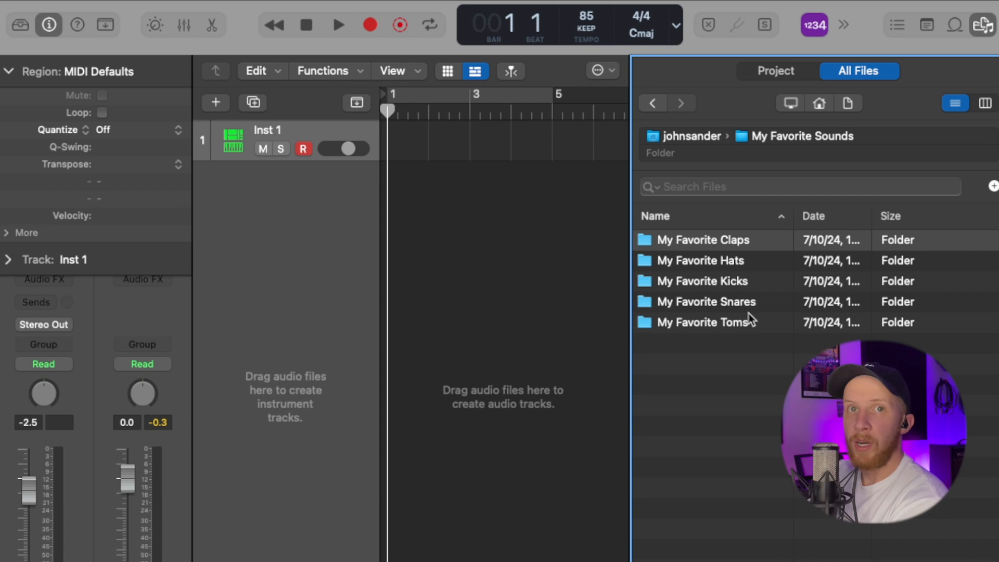
Step: Navigate back into the My Favorite Kicks folder from the My Favorite Sounds folder
{"action": "left_click", "coordinate": [744, 270]}
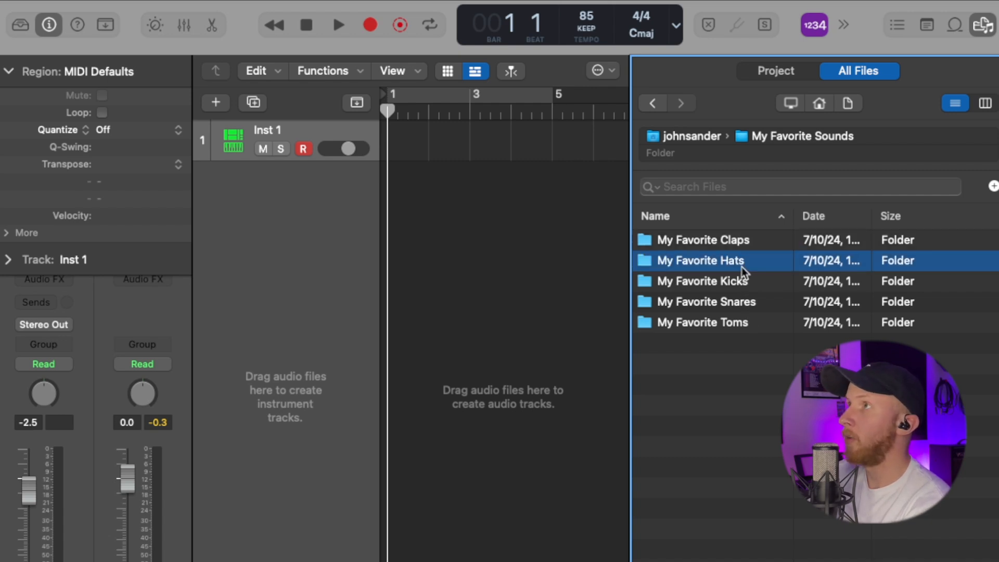
{"action": "left_click", "coordinate": [745, 289]}
{"action": "double_click", "coordinate": [747, 290]}
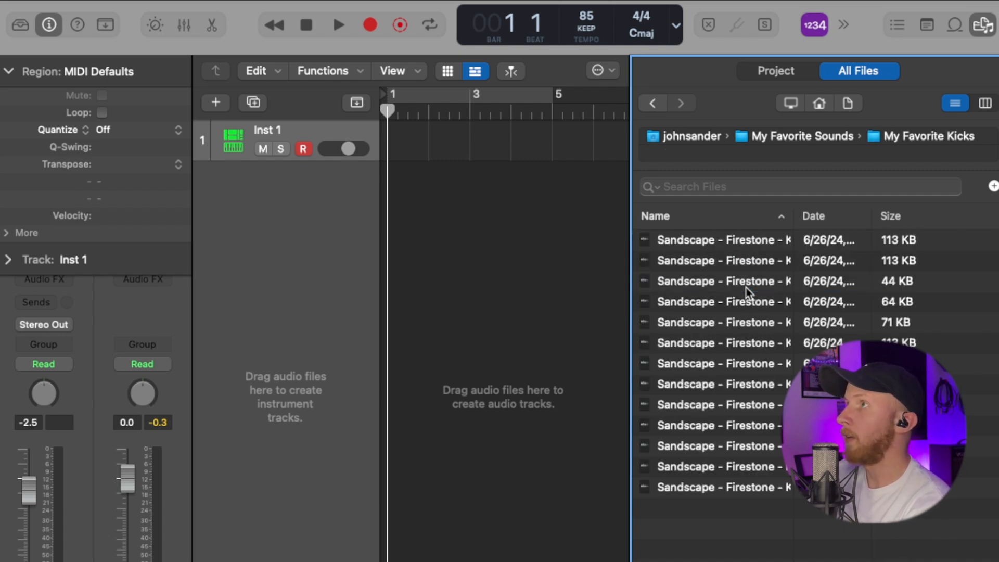
Step: Try adding a kick sample as a new audio track and playing it, then undo the addition
{"action": "left_click_drag", "start_coordinate": [768, 328], "coordinate": [390, 209]}
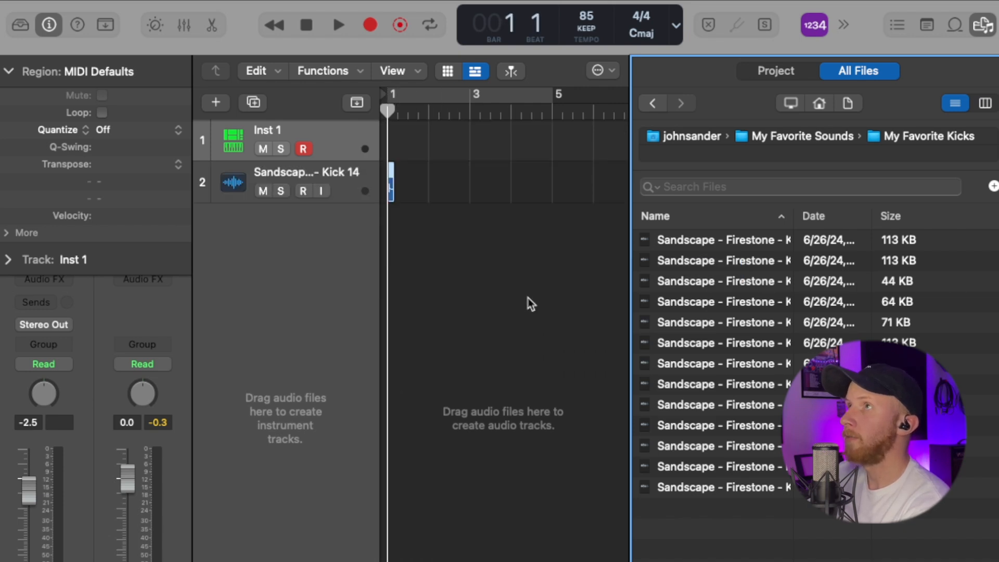
{"action": "key", "text": "space"}
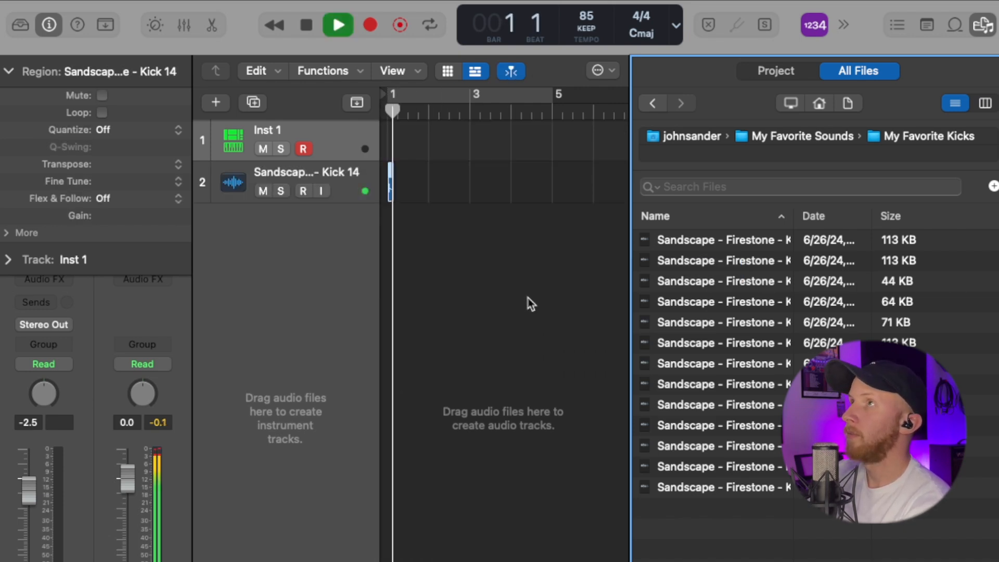
{"action": "key", "text": "space"}
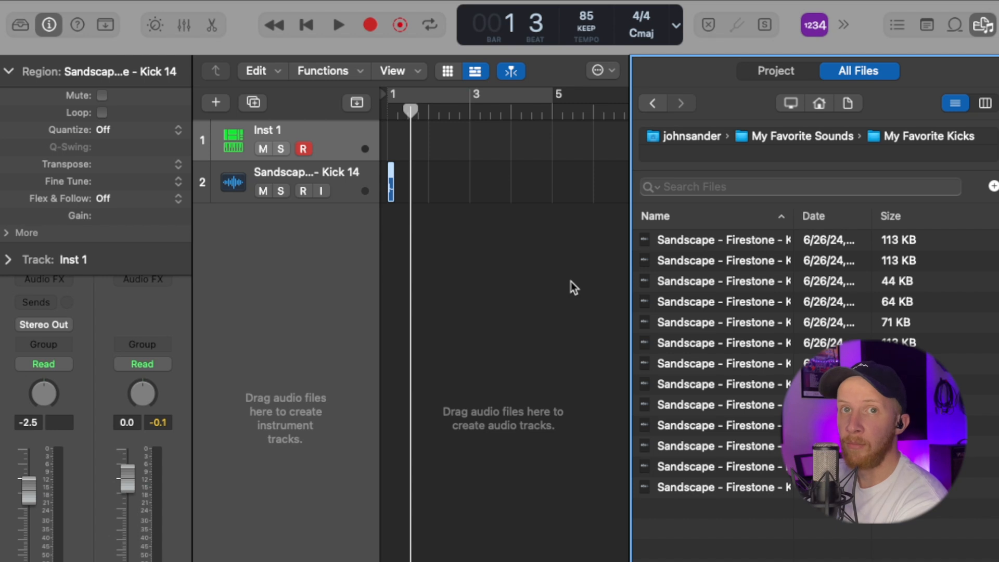
{"action": "key", "text": "super+z"}
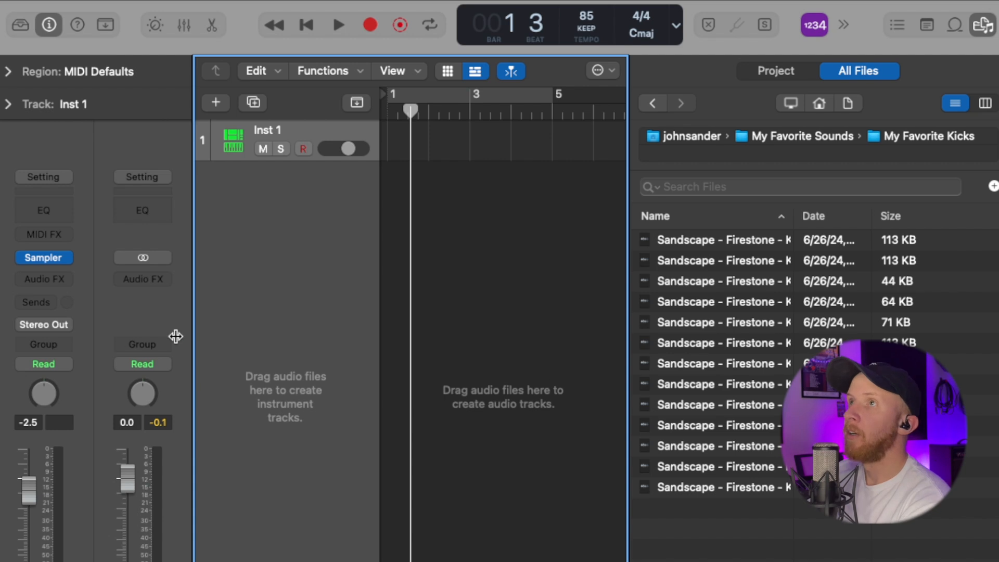
Step: Open the Sampler on Inst 1 and load all samples from the My Favorite Kicks folder into its mapping
{"action": "left_click", "coordinate": [46, 257]}
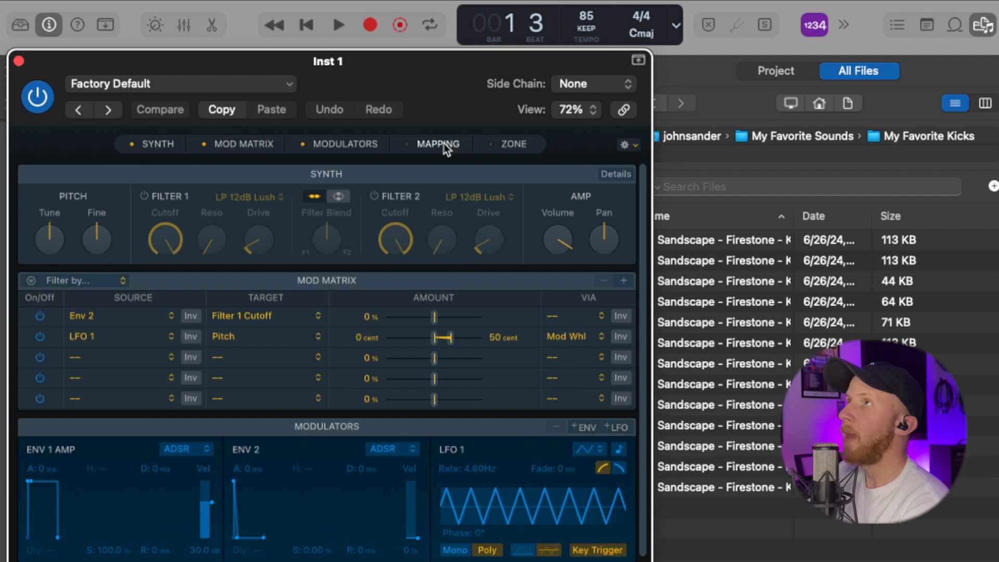
{"action": "left_click", "coordinate": [444, 143]}
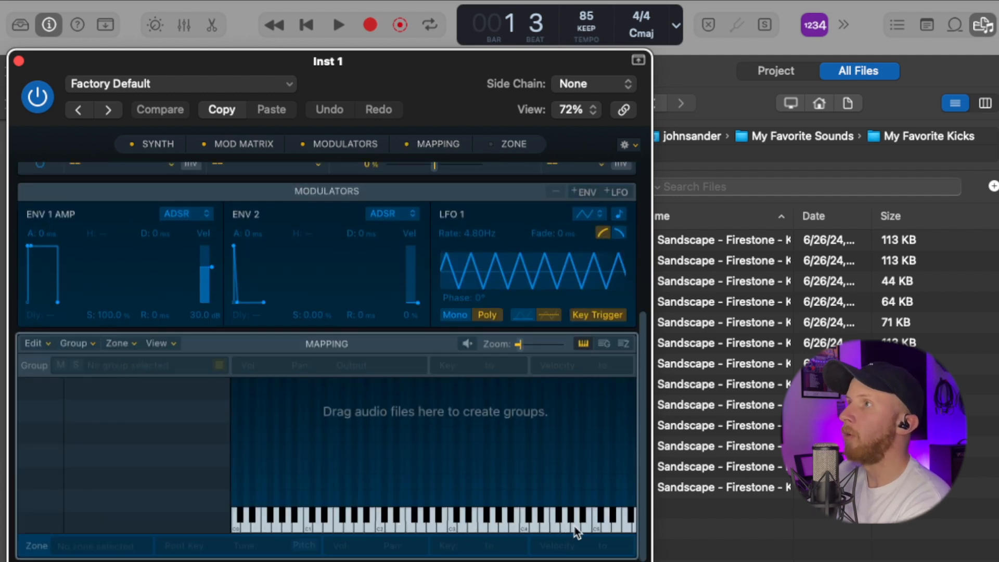
{"action": "left_click", "coordinate": [763, 332]}
{"action": "key", "text": "super+a"}
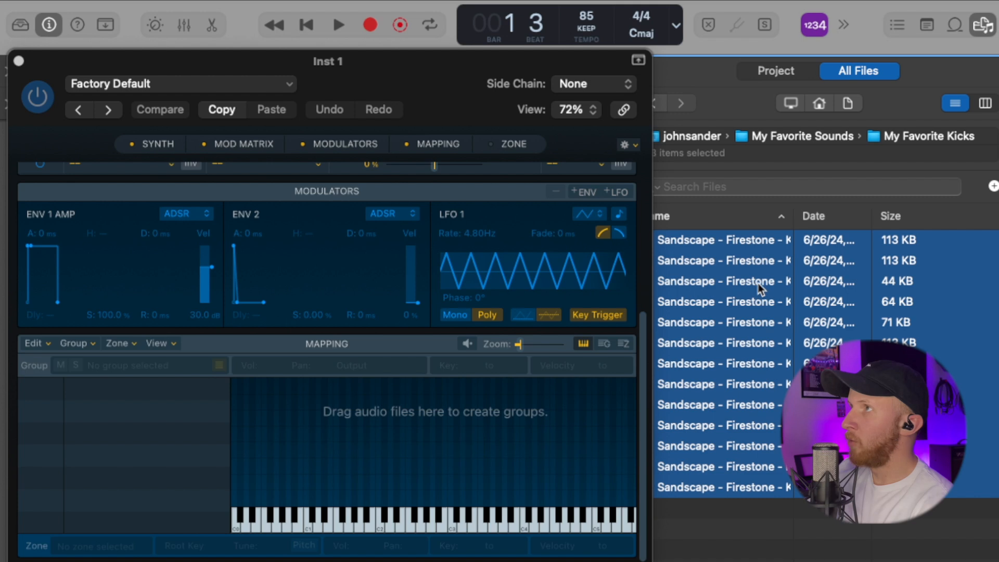
{"action": "left_click_drag", "start_coordinate": [770, 308], "coordinate": [235, 501]}
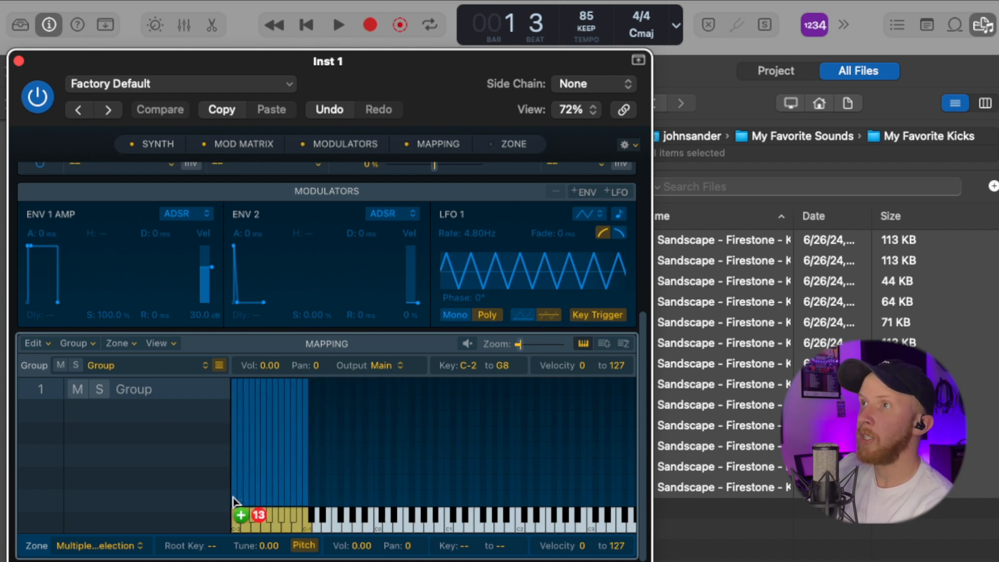
{"action": "left_click_drag", "start_coordinate": [233, 499], "coordinate": [233, 498]}
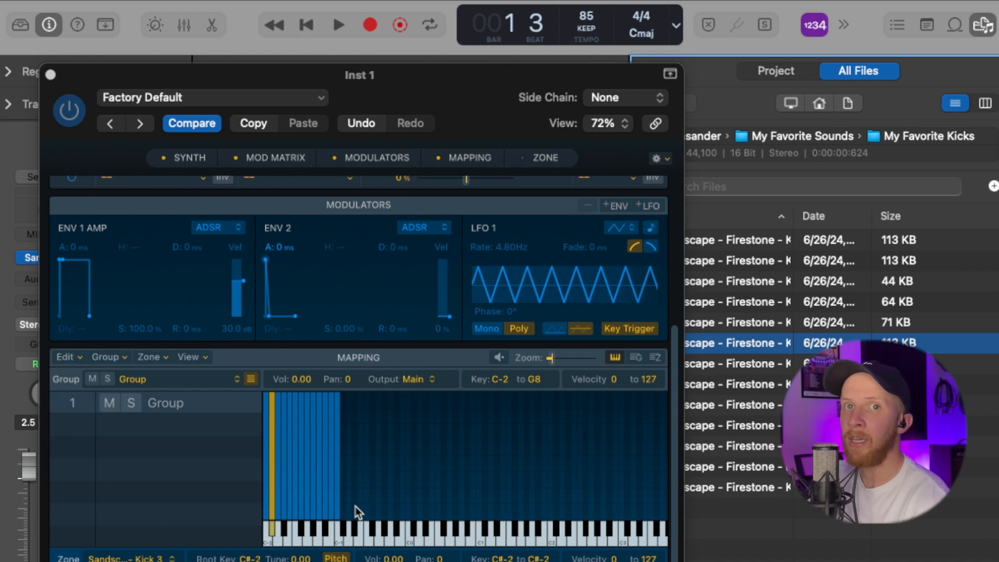
Step: Set the Sampler zones to One Shot playback and add the My Favorite Hats folder to the mapping
{"action": "left_click", "coordinate": [553, 158]}
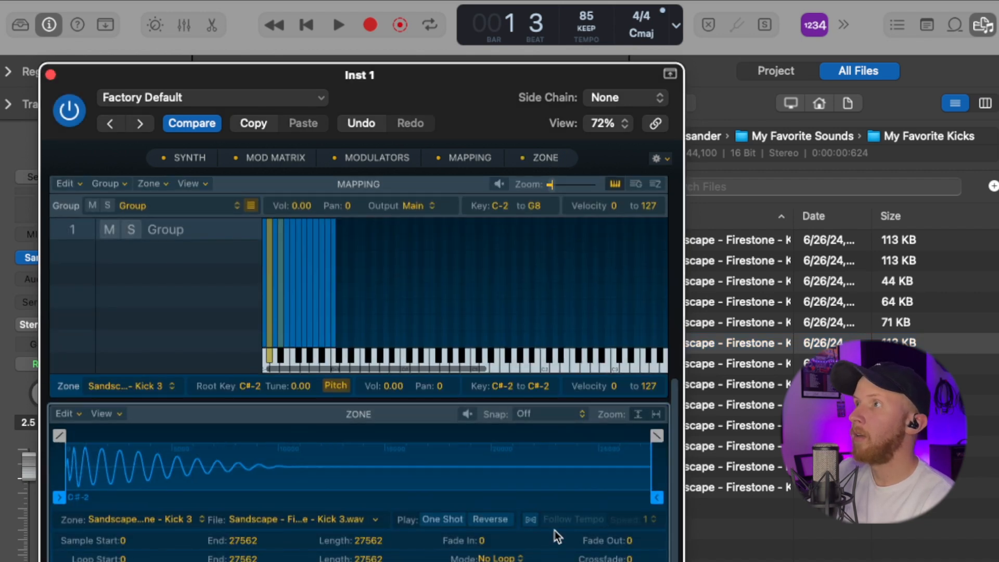
{"action": "left_click", "coordinate": [452, 519]}
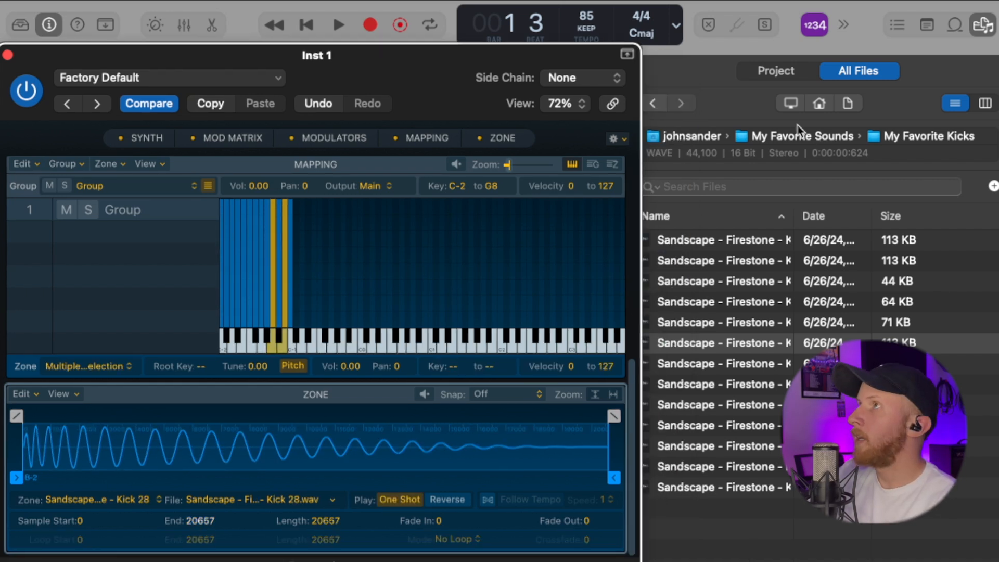
{"action": "left_click", "coordinate": [849, 138]}
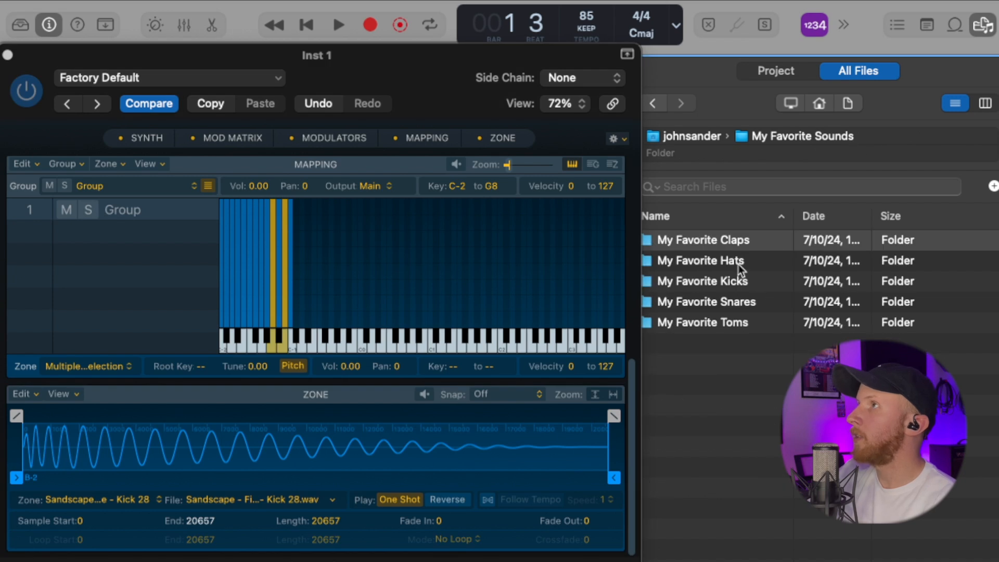
{"action": "left_click_drag", "start_coordinate": [739, 264], "coordinate": [291, 334]}
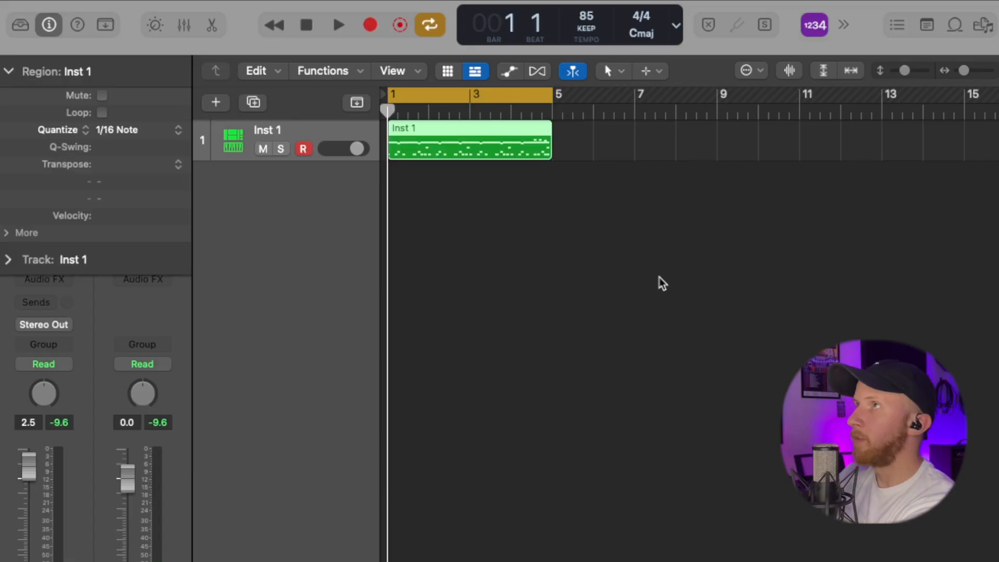
Step: Play the Inst 1 drum pattern while shifting the selected notes' pitch up and down in the Piano Roll
{"action": "key", "text": "space"}
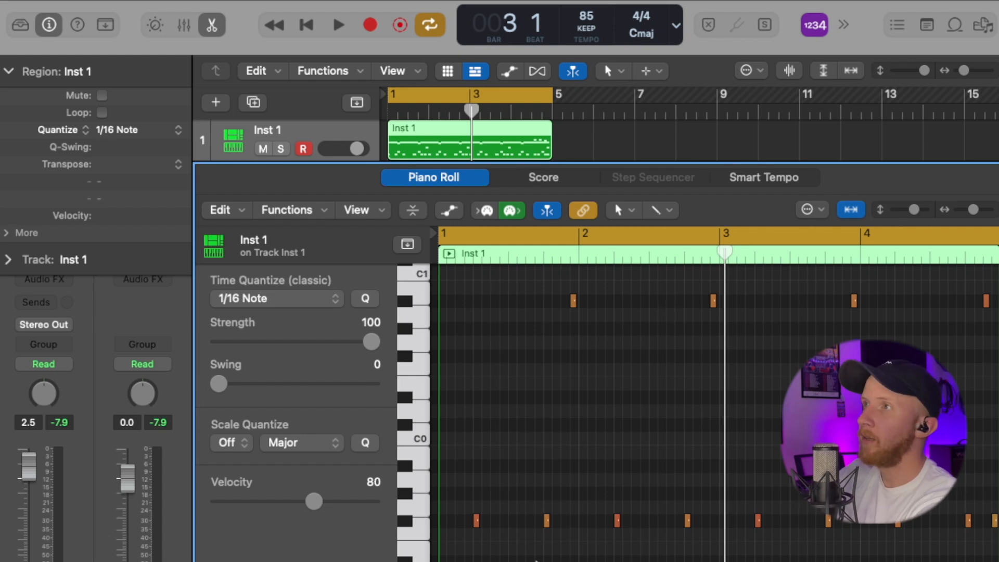
{"action": "key", "text": "alt+Up"}
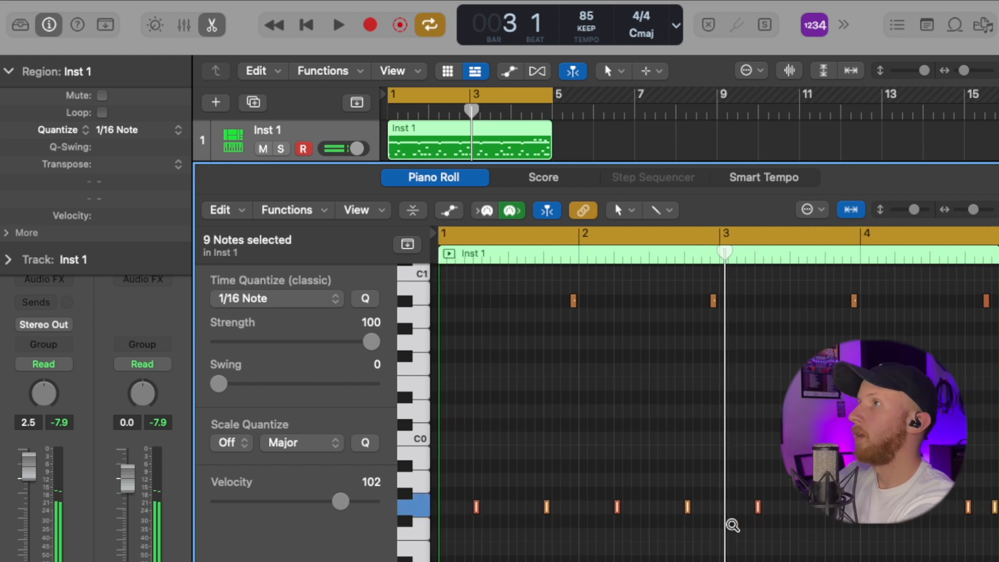
{"action": "key", "text": "alt+Up"}
{"action": "key", "text": "alt+Up"}
{"action": "key", "text": "alt+Down"}
{"action": "key", "text": "space"}
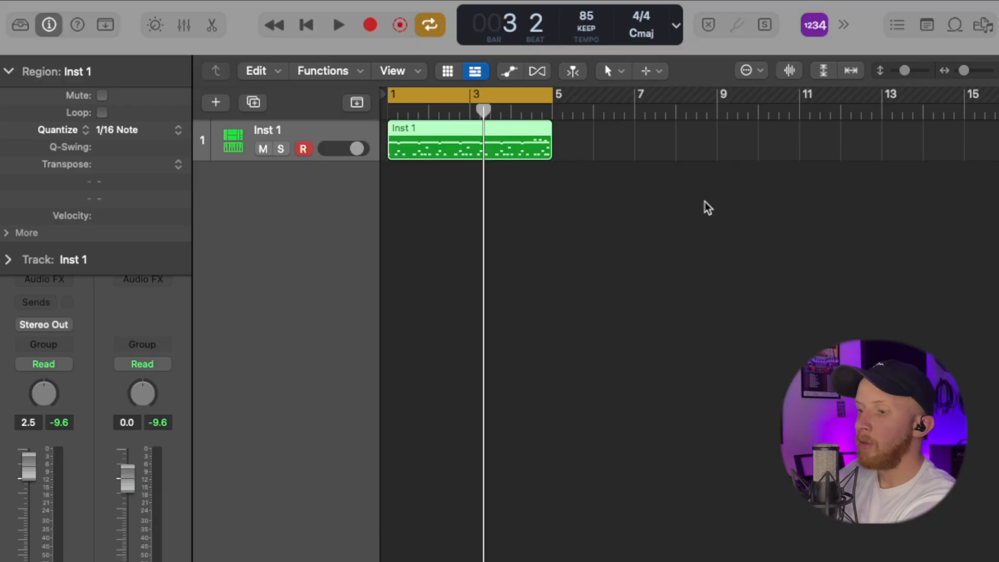
Step: Convert the Inst 1 region by separating it by note pitch onto individual tracks
{"action": "right_click", "coordinate": [446, 134]}
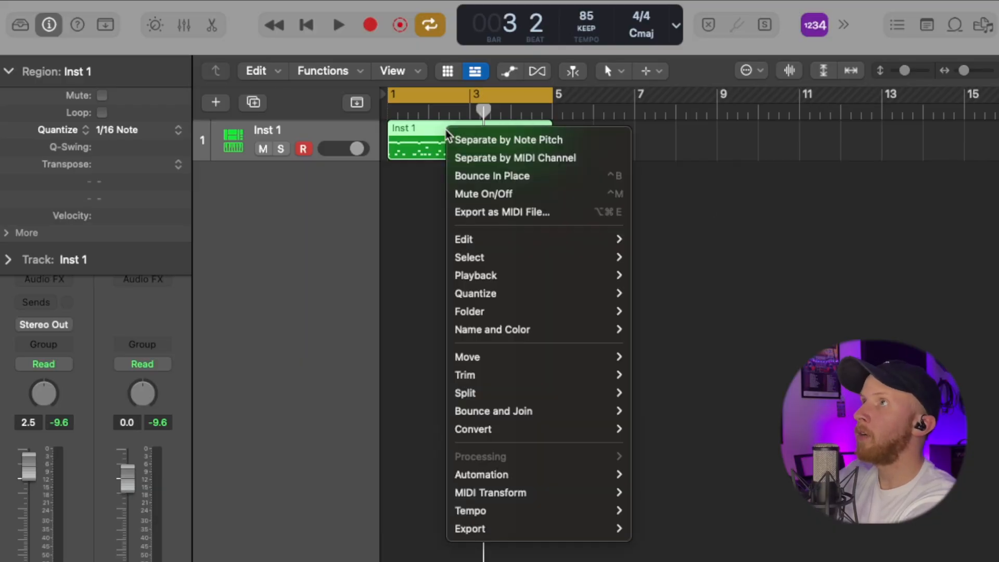
{"action": "mouse_move", "coordinate": [548, 435]}
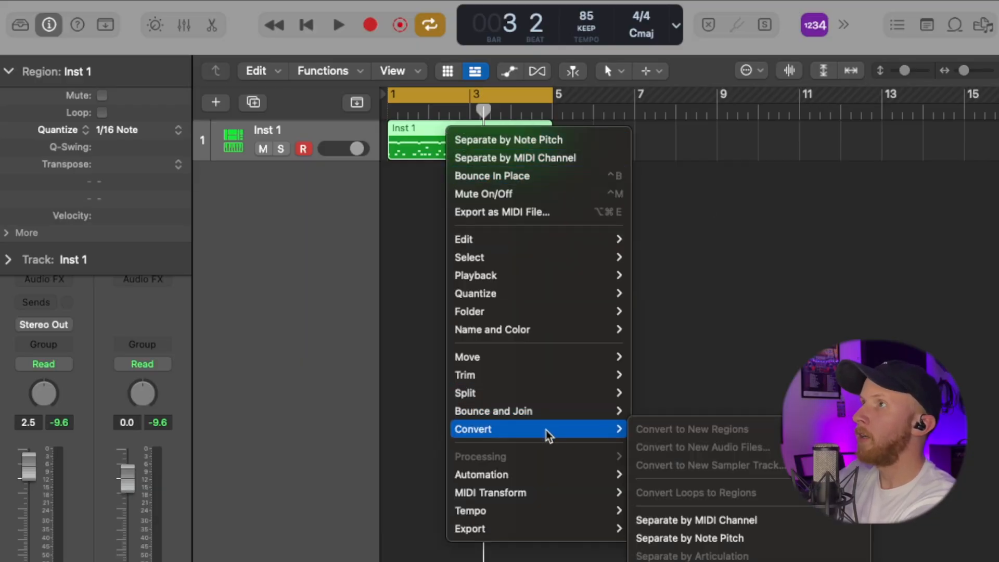
{"action": "left_click", "coordinate": [796, 549]}
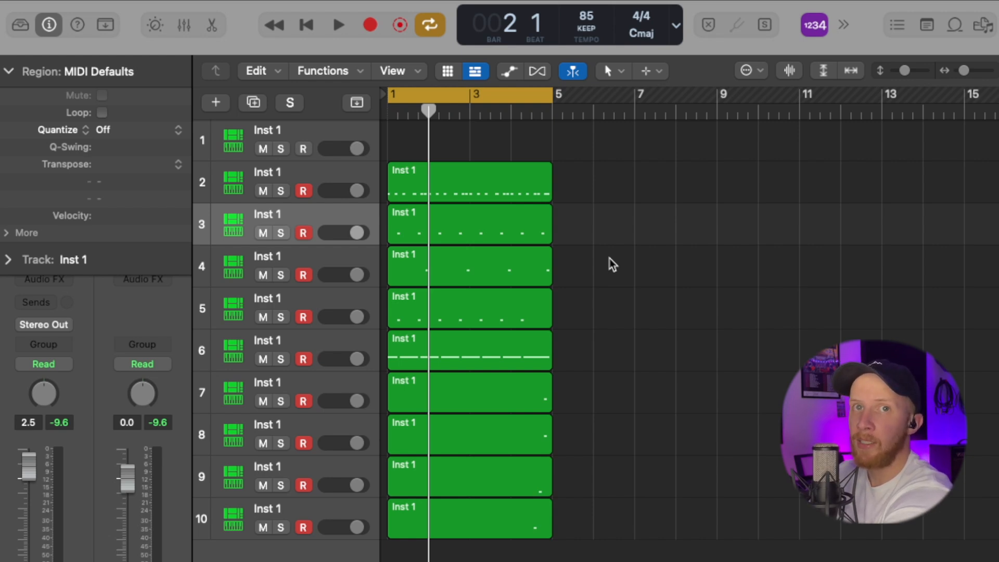
Step: Select the nine separated regions and duplicate them onto nine new tracks with their own instruments
{"action": "left_click", "coordinate": [281, 233], "text": "alt"}
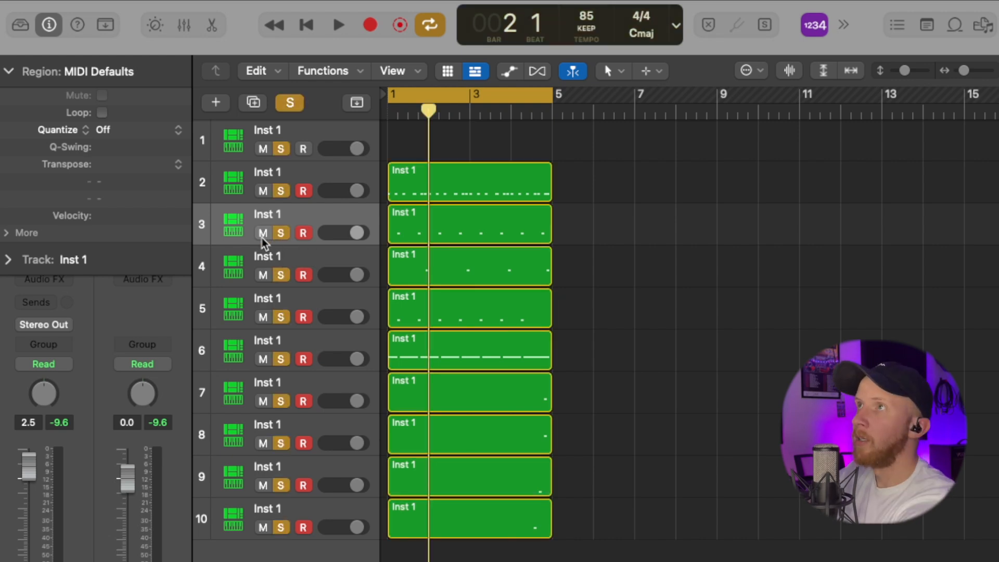
{"action": "left_click", "coordinate": [263, 237], "text": "alt"}
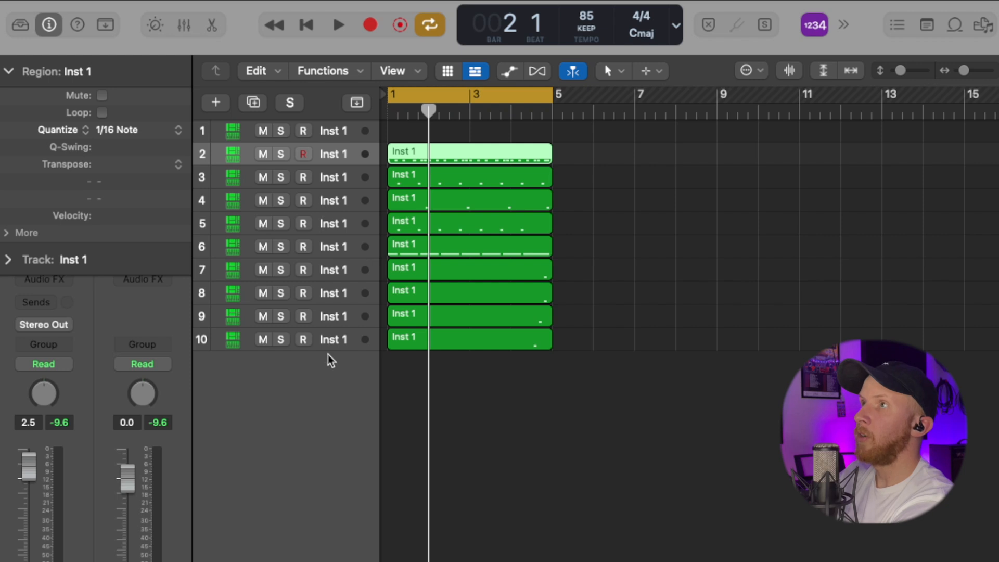
{"action": "left_click", "coordinate": [337, 344], "text": "shift"}
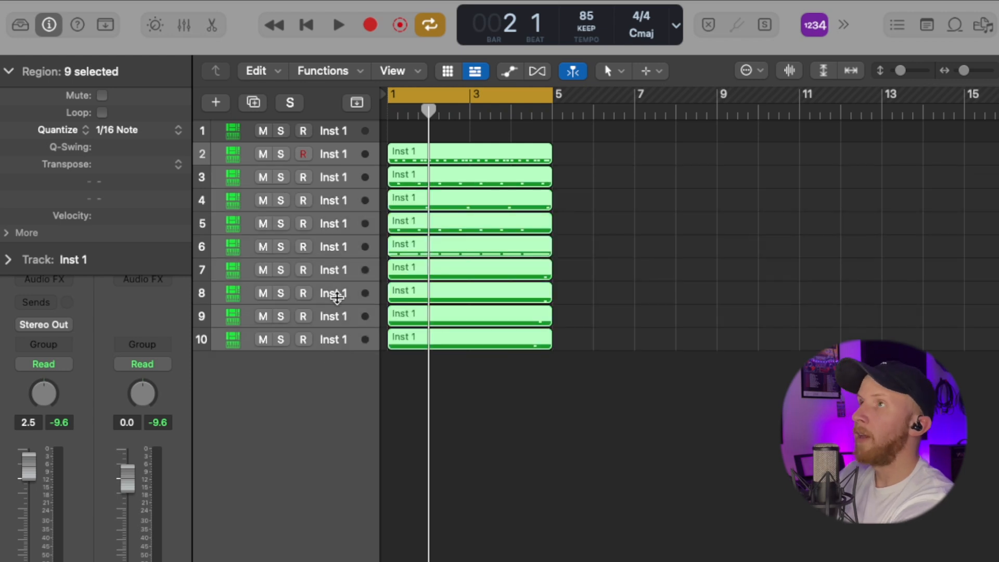
{"action": "left_click_drag", "start_coordinate": [339, 225], "coordinate": [315, 473]}
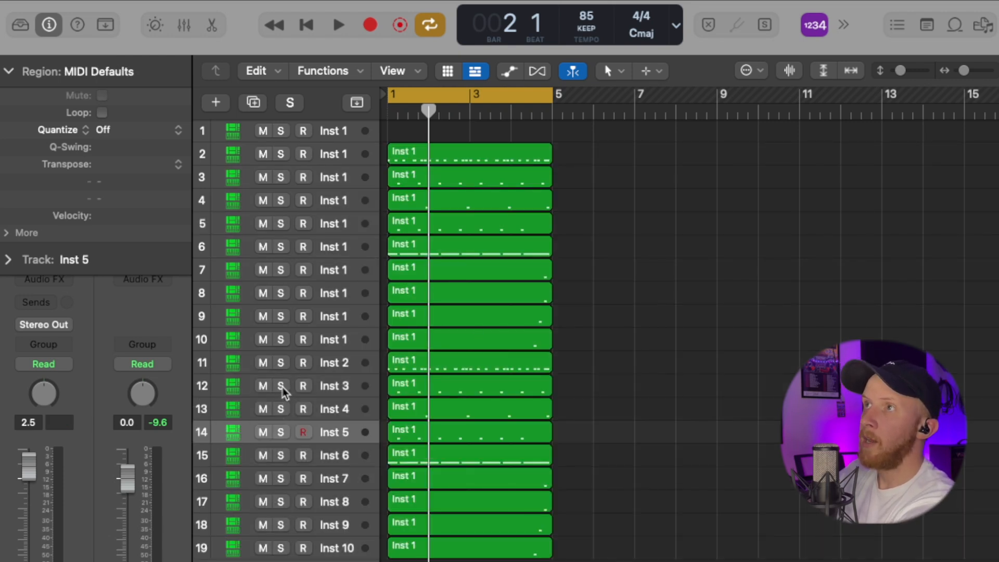
Step: Solo individual new tracks one at a time to audition each drum sound
{"action": "left_click", "coordinate": [281, 387]}
{"action": "left_click", "coordinate": [282, 410]}
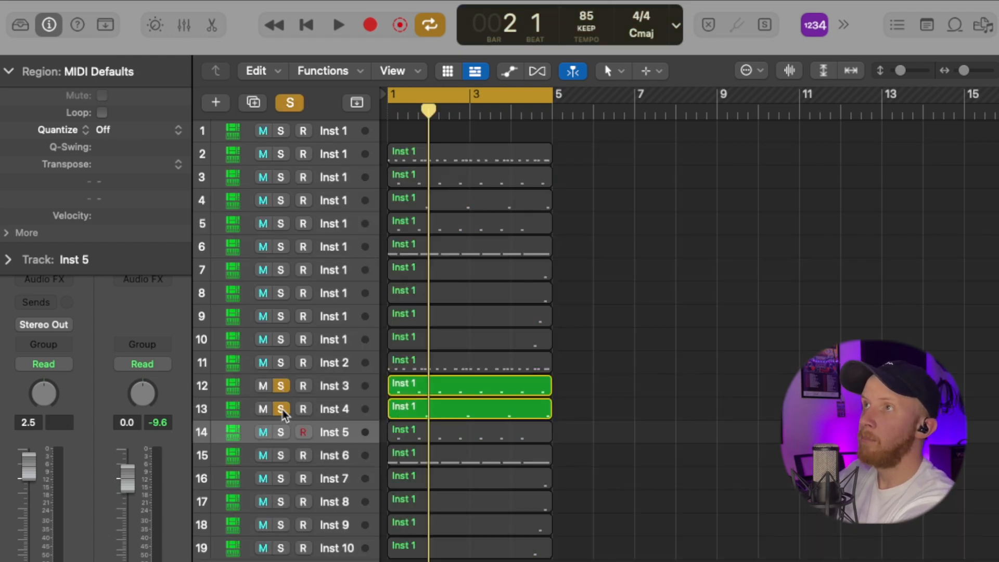
{"action": "left_click", "coordinate": [281, 434]}
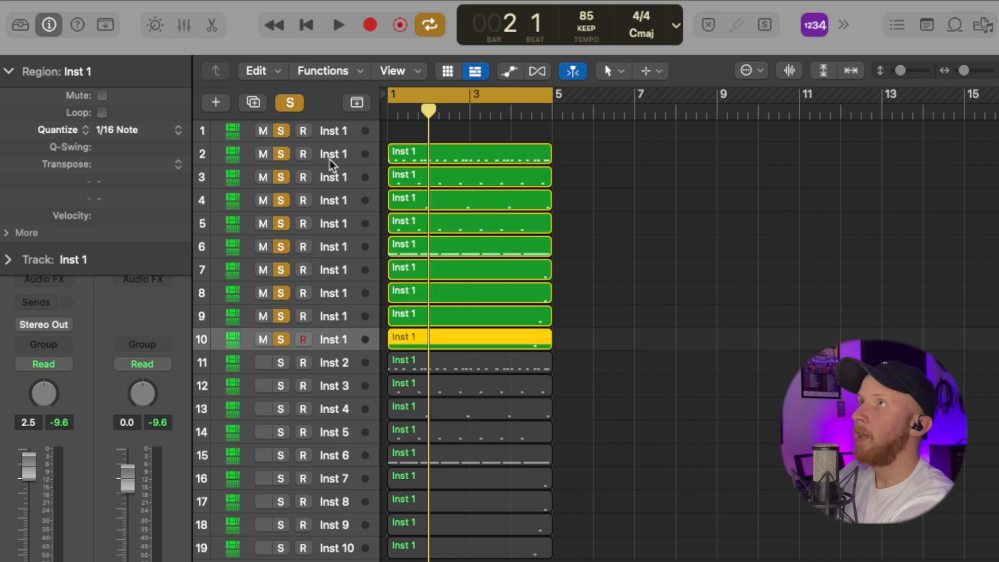
Step: Delete the original separated tracks together with their regions
{"action": "left_click", "coordinate": [326, 139], "text": "shift"}
{"action": "key", "text": "Delete"}
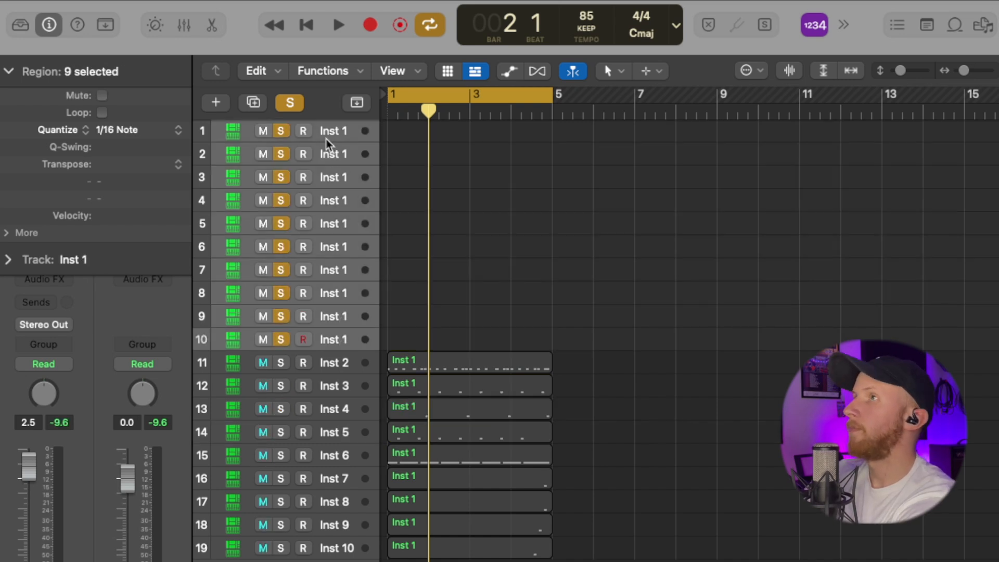
{"action": "key", "text": "super+BackSpace"}
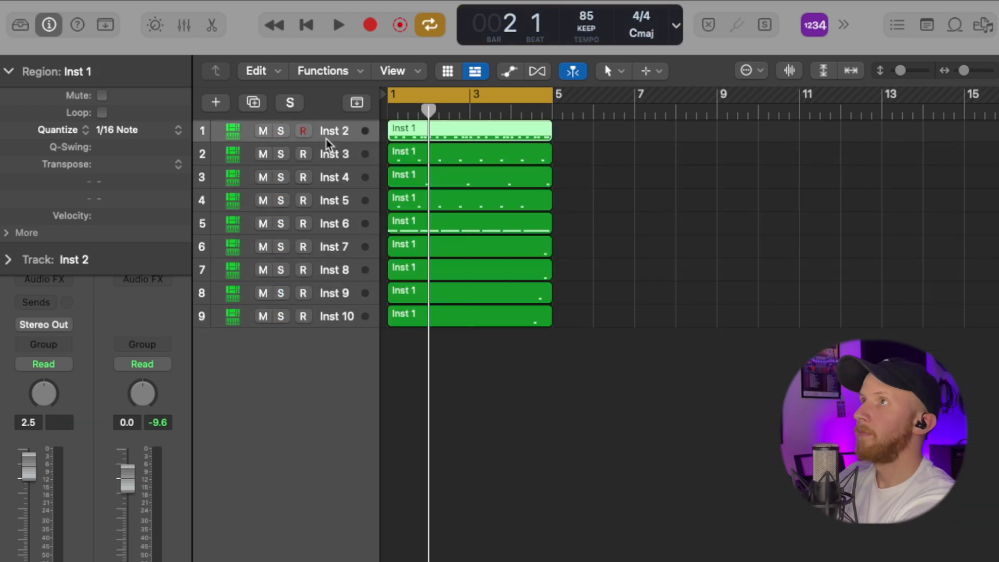
Step: Zoom to fit the regions and play the project with the Inst 6 and Inst 4 tracks soloed
{"action": "key", "text": "z"}
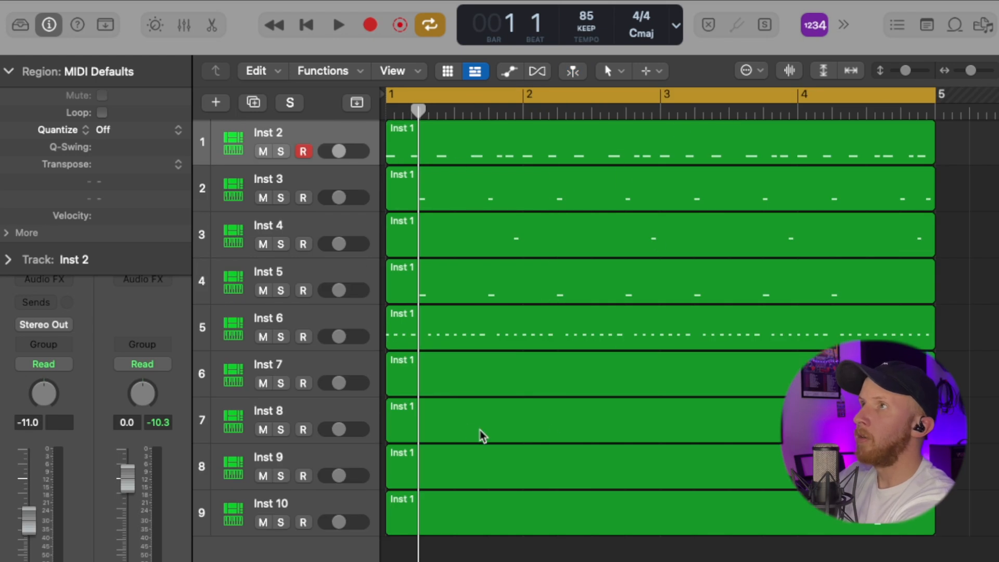
{"action": "left_click", "coordinate": [281, 337]}
{"action": "key", "text": "space"}
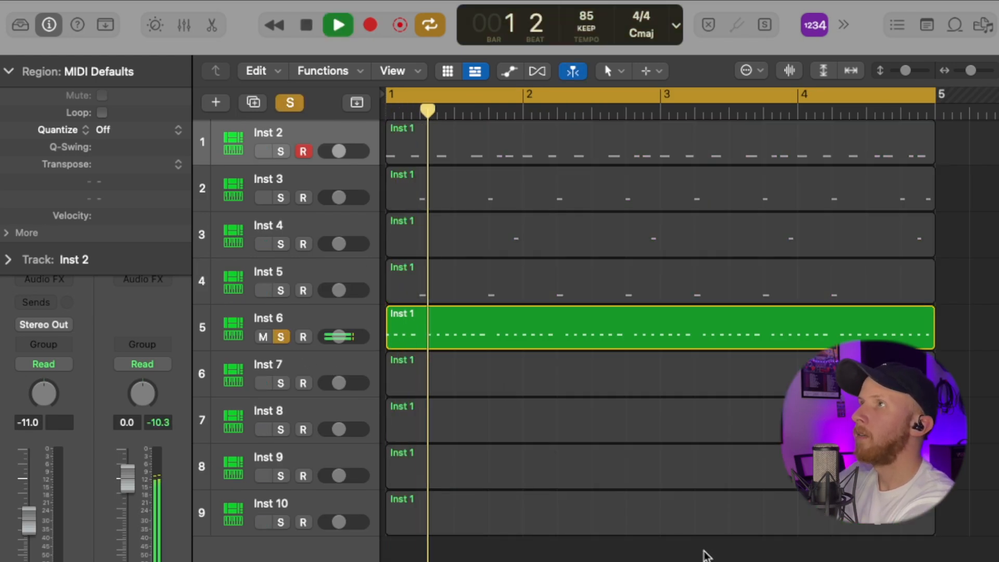
{"action": "left_click", "coordinate": [281, 244]}
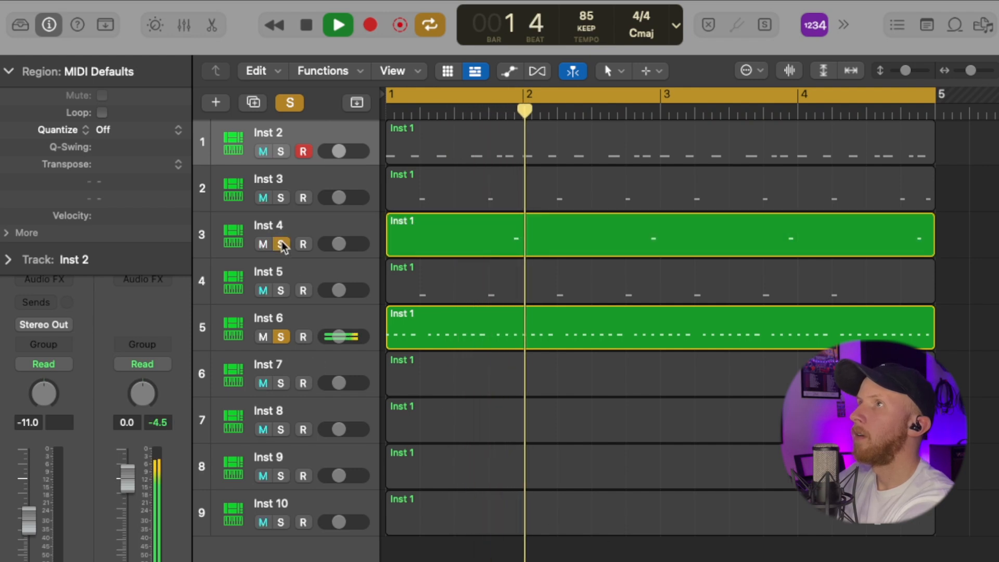
Step: Solo and unsolo the new instrument tracks to audition the drum sounds, then stop playback
{"action": "left_click", "coordinate": [281, 197]}
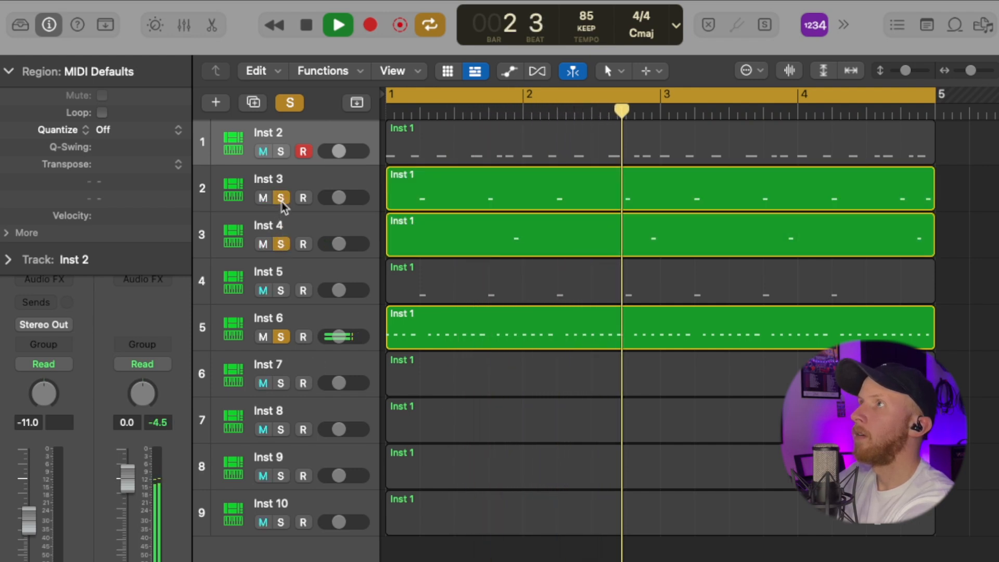
{"action": "left_click", "coordinate": [281, 244]}
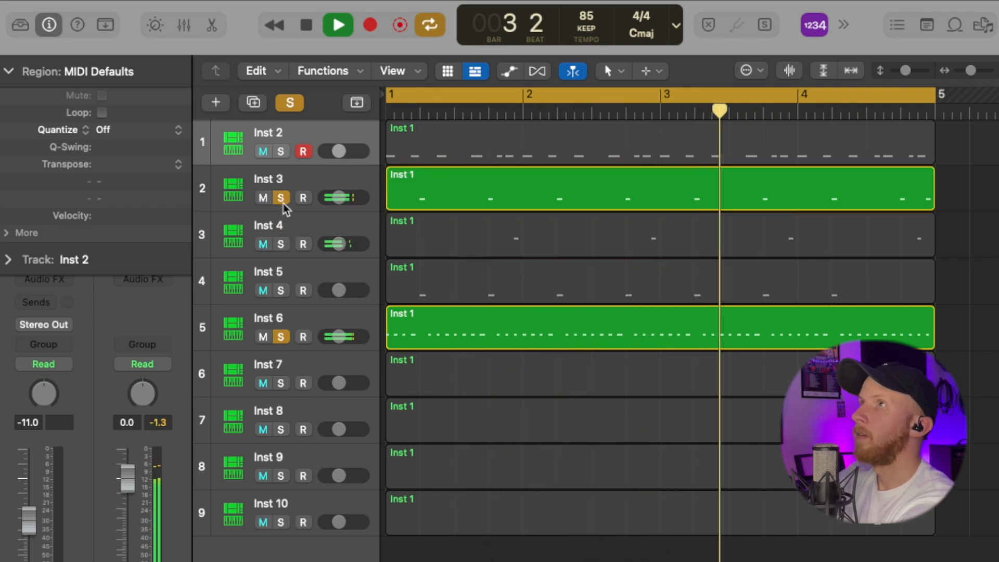
{"action": "left_click", "coordinate": [281, 197]}
{"action": "left_click", "coordinate": [281, 337]}
{"action": "key", "text": "space"}
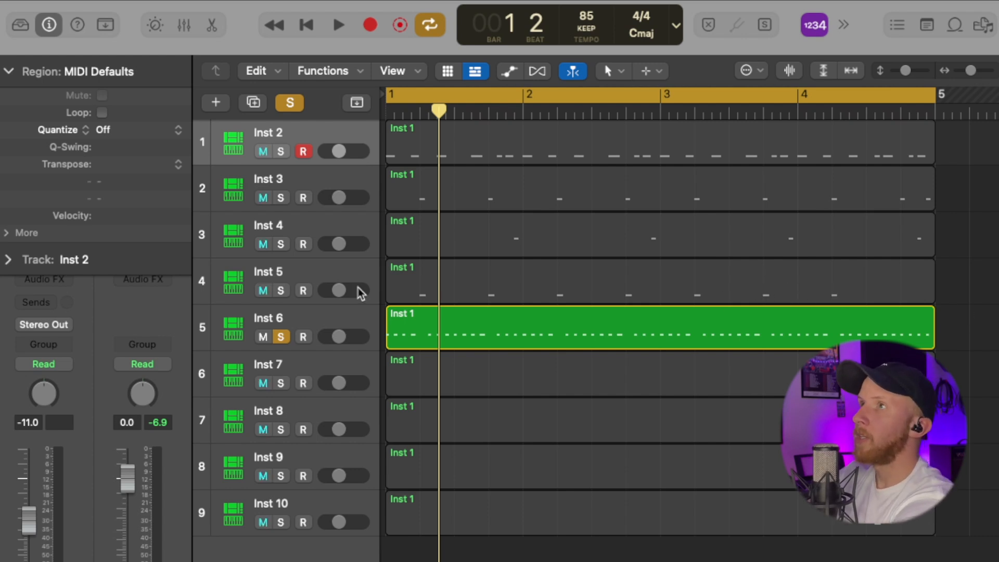
Step: Join the Inst 5 and Inst 6 regions into a single region on Inst 5 and delete the emptied Inst 6 track
{"action": "left_click", "coordinate": [285, 280]}
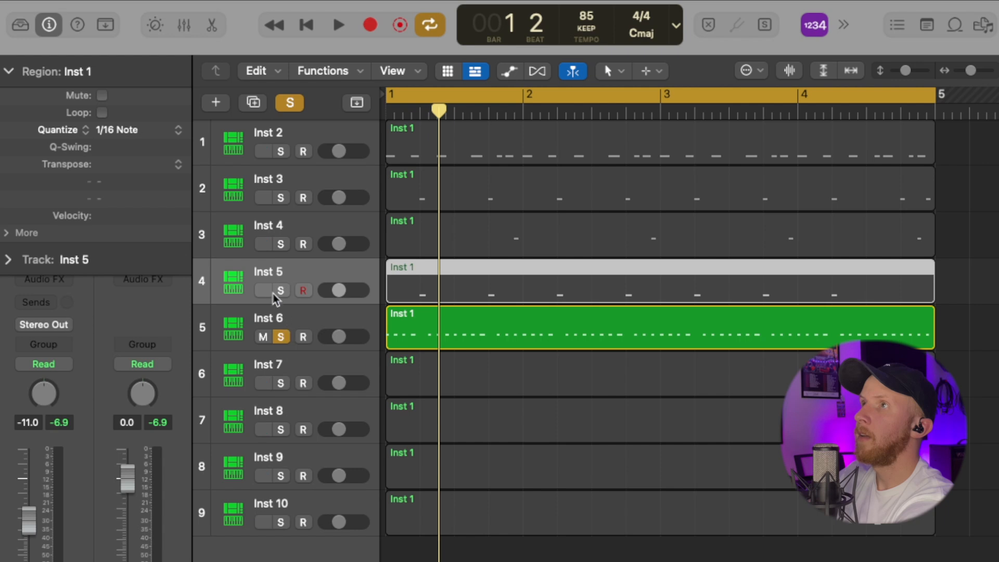
{"action": "left_click", "coordinate": [281, 293]}
{"action": "left_click", "coordinate": [291, 314], "text": "shift"}
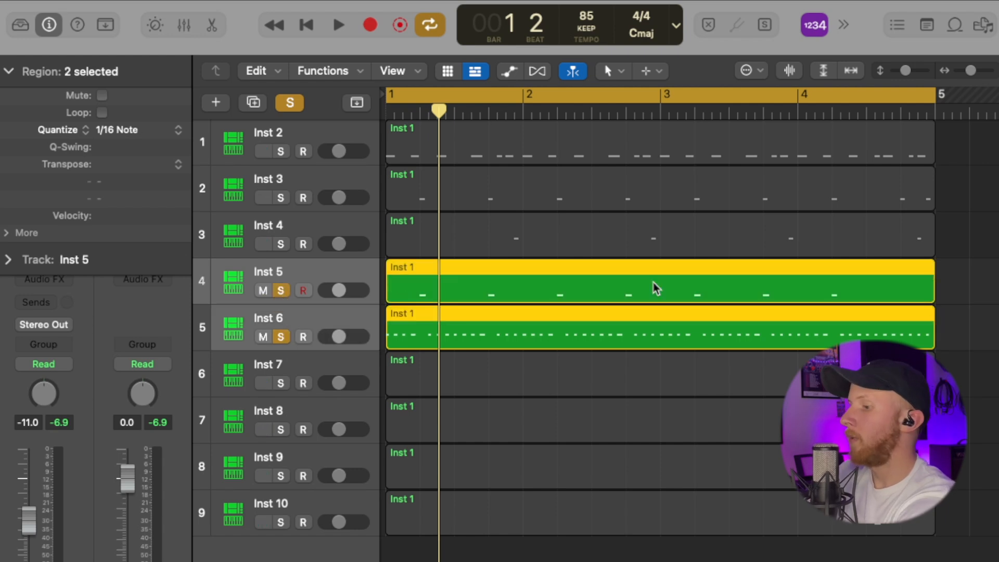
{"action": "key", "text": "super+j"}
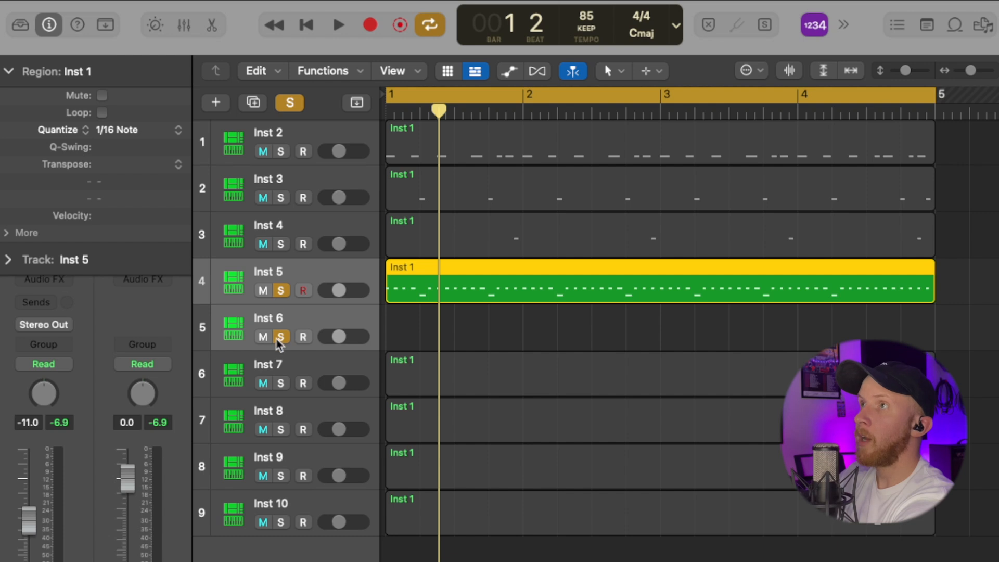
{"action": "key", "text": "space"}
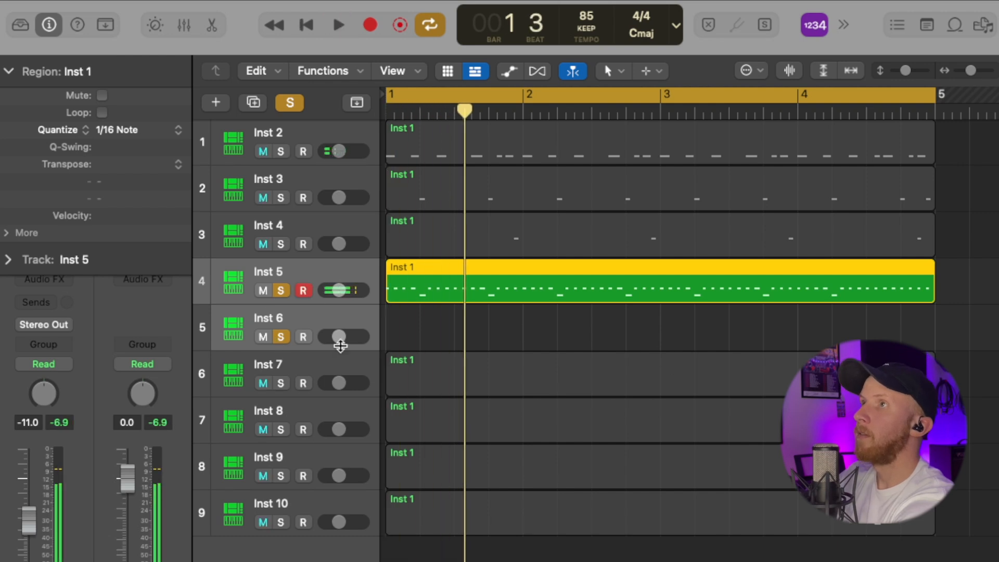
{"action": "key", "text": "super+BackSpace"}
Step: Rename the drum tracks kick, Snare, Clap, Hats and Toms
{"action": "double_click", "coordinate": [274, 134]}
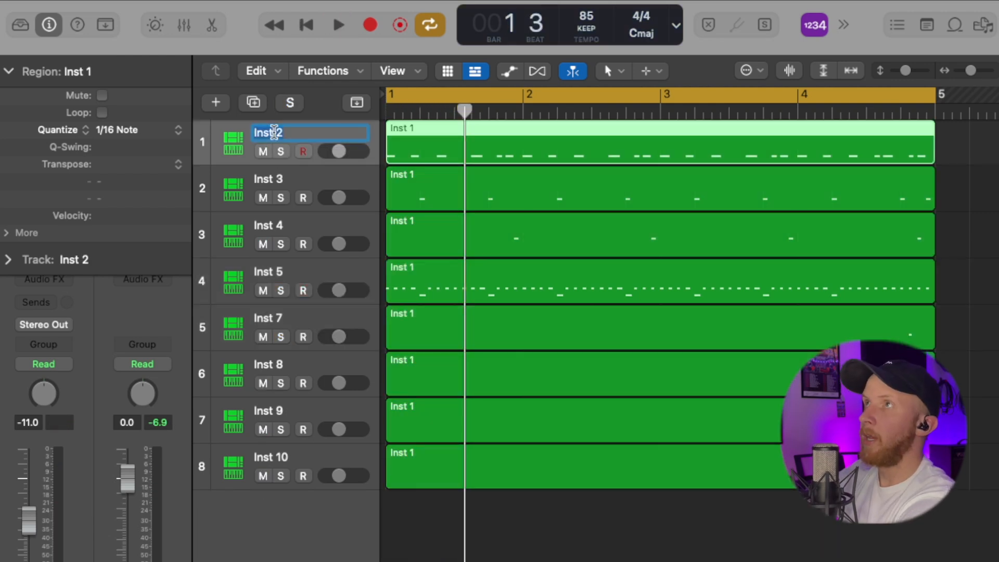
{"action": "type", "text": "kick"}
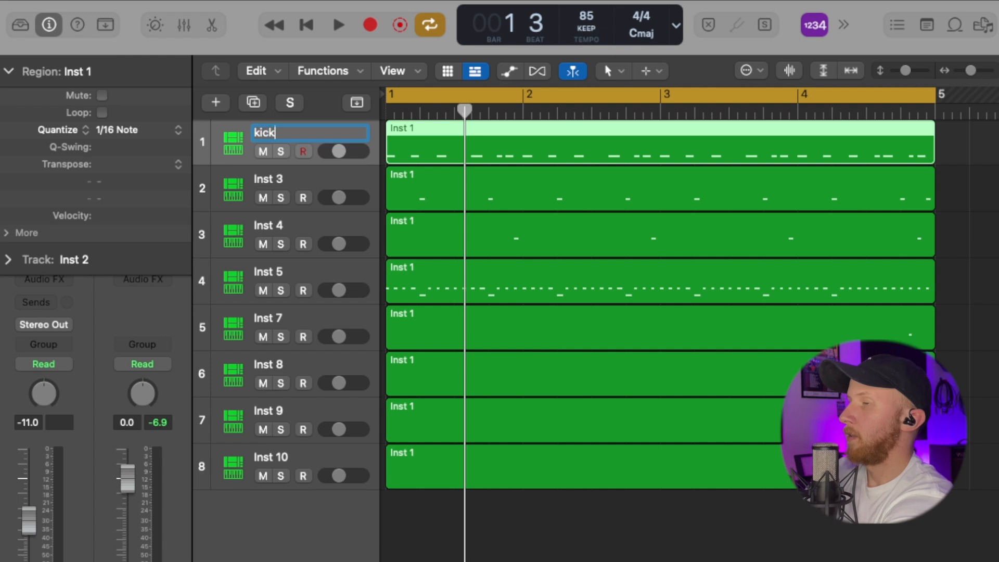
{"action": "key", "text": "Return"}
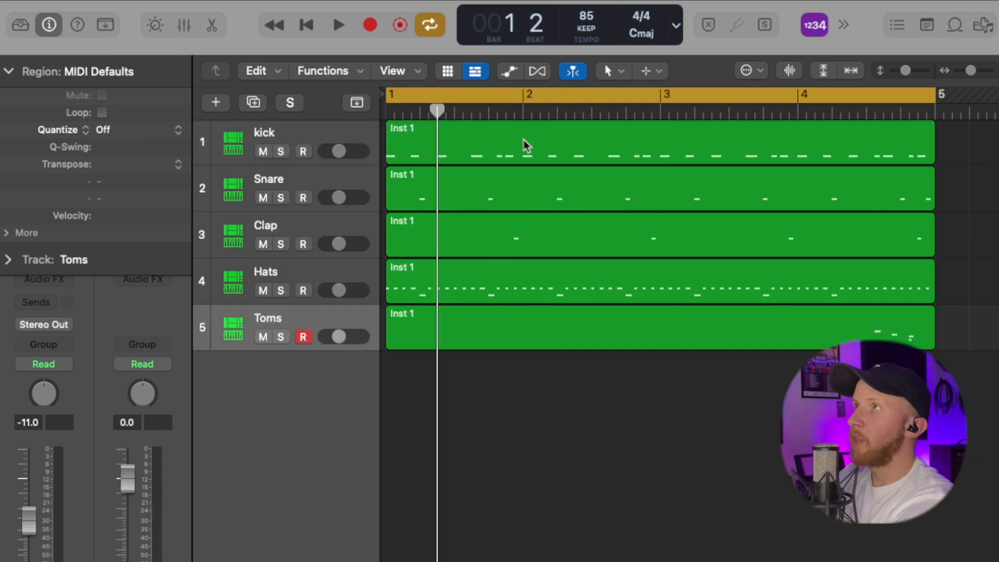
Step: Open the kick region in the Piano Roll, select all its notes and transpose them up three octaves
{"action": "double_click", "coordinate": [528, 146]}
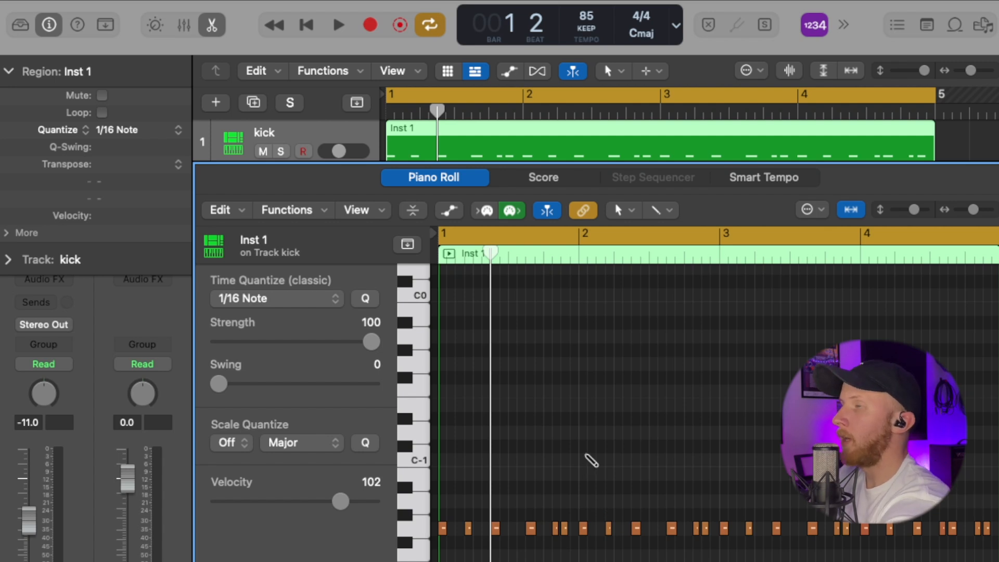
{"action": "key", "text": "super+a"}
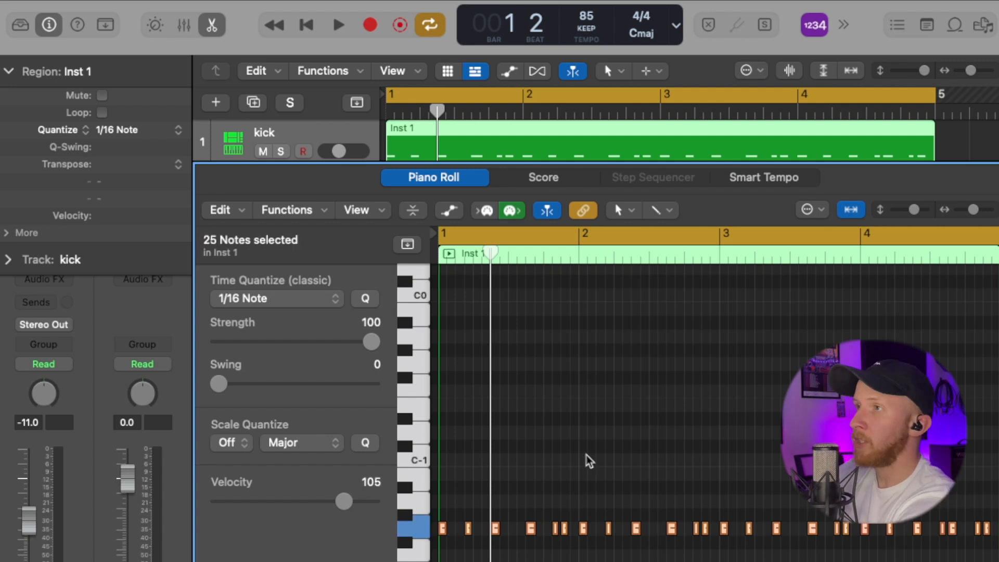
{"action": "key", "text": "alt+Up"}
{"action": "key", "text": "alt+Up"}
{"action": "key", "text": "alt+Up"}
{"action": "key", "text": "alt+Up"}
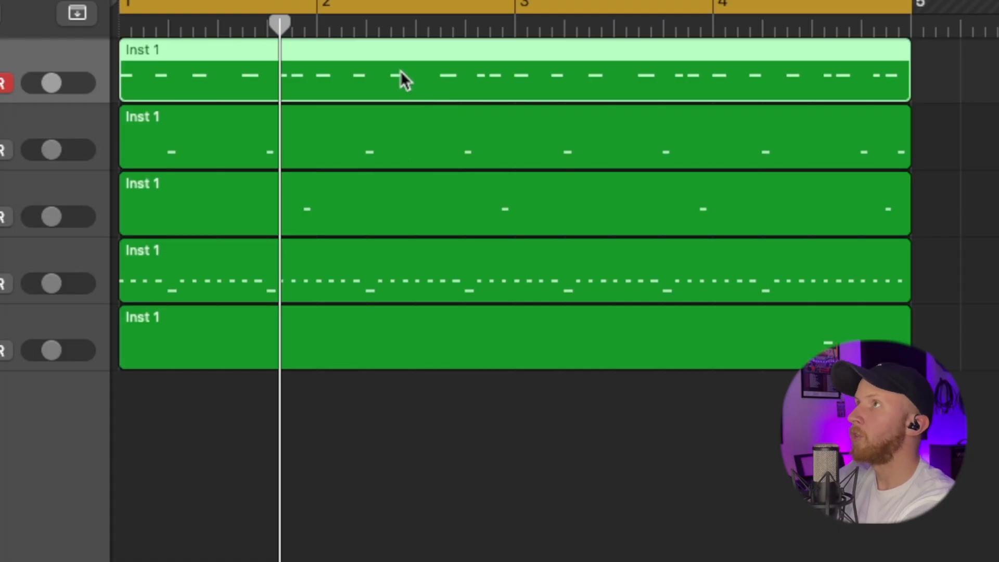
Step: Bounce the kick region in place to a new audio track named Kick and delete the original kick MIDI track
{"action": "right_click", "coordinate": [400, 71]}
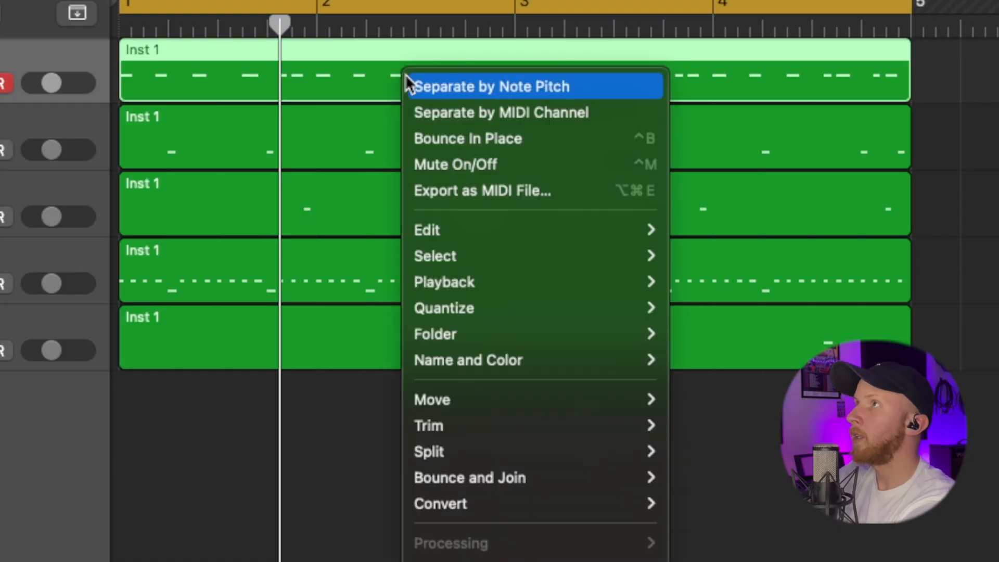
{"action": "left_click", "coordinate": [515, 138]}
{"action": "type", "text": "Kick"}
{"action": "key", "text": "Return"}
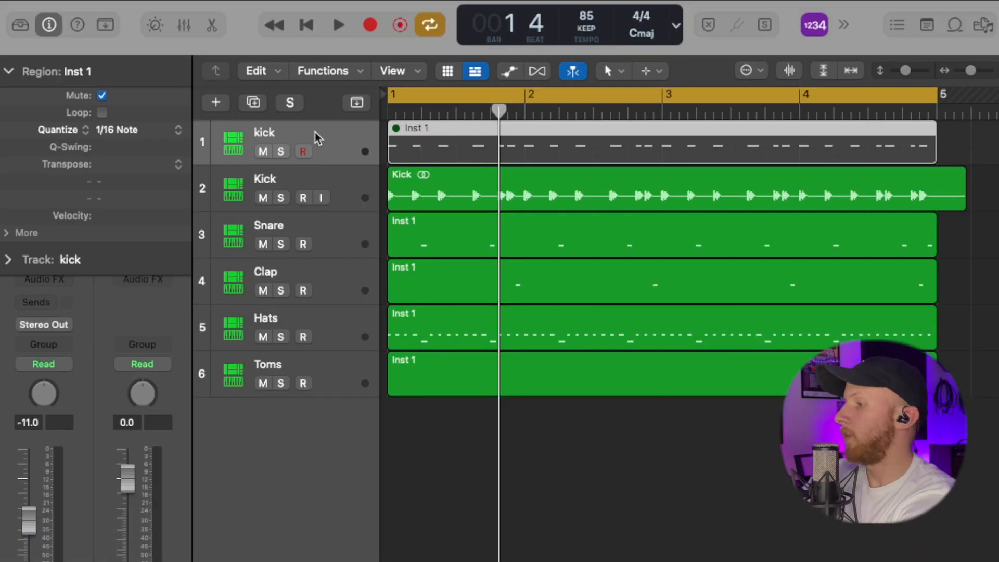
{"action": "key", "text": "Delete"}
{"action": "key", "text": "super+BackSpace"}
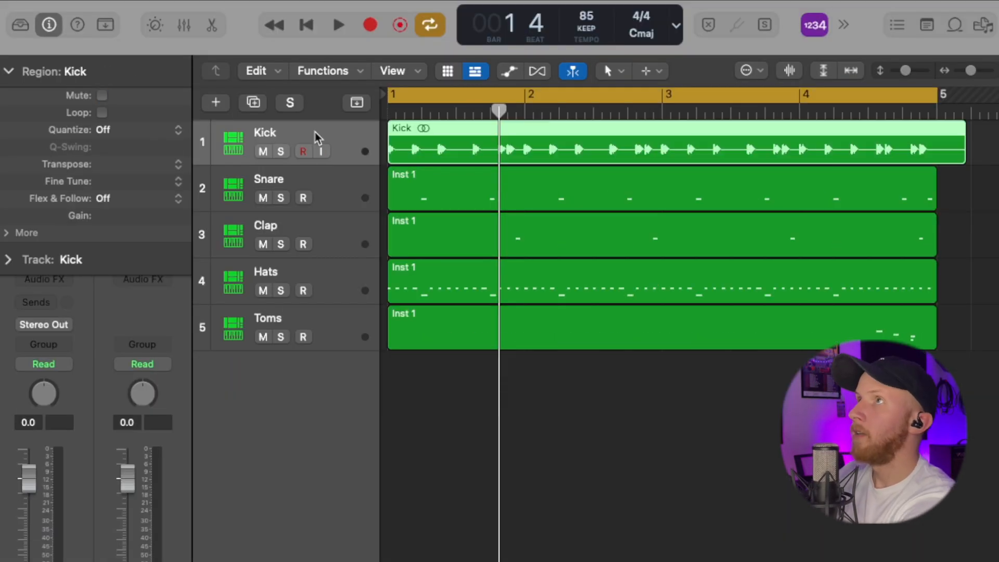